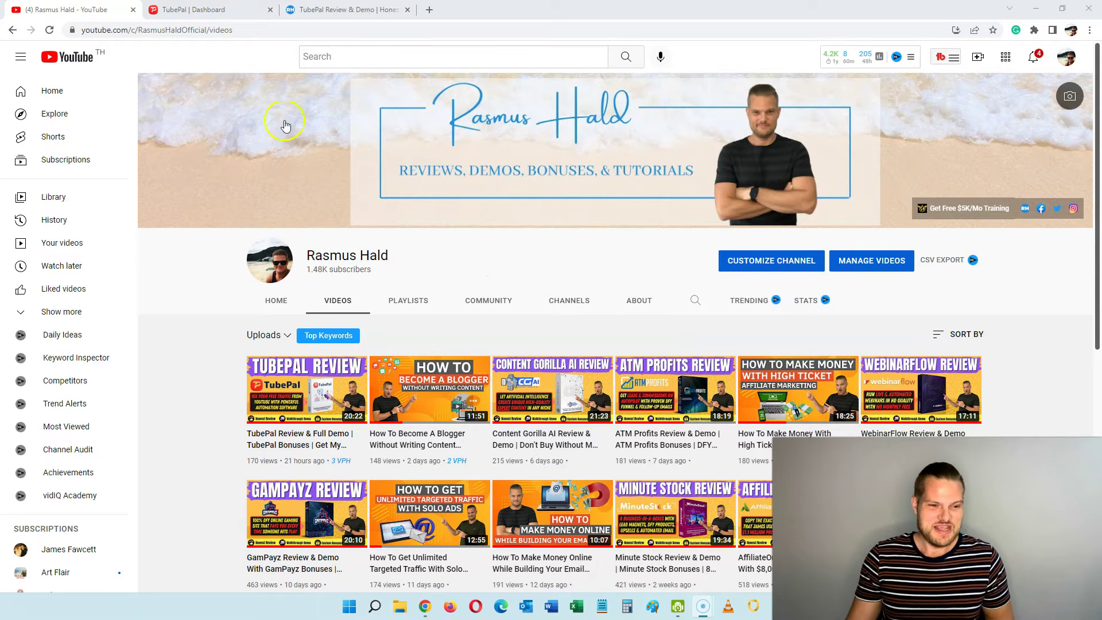
Step: Return to the TubePal Dashboard and bring up the Channel Manager page
click(221, 10)
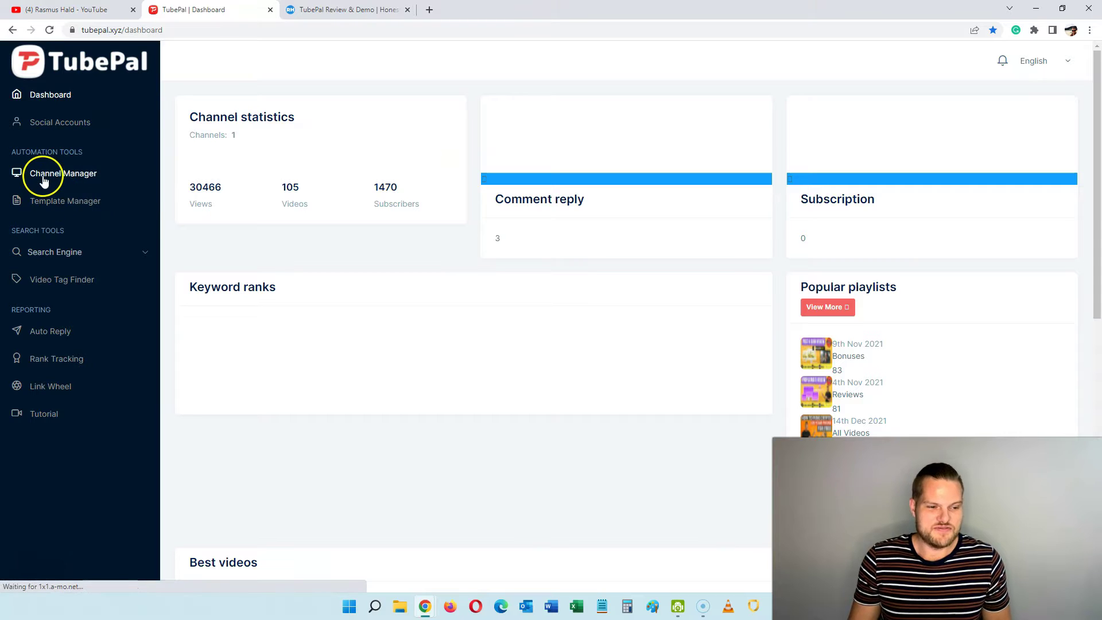
click(63, 175)
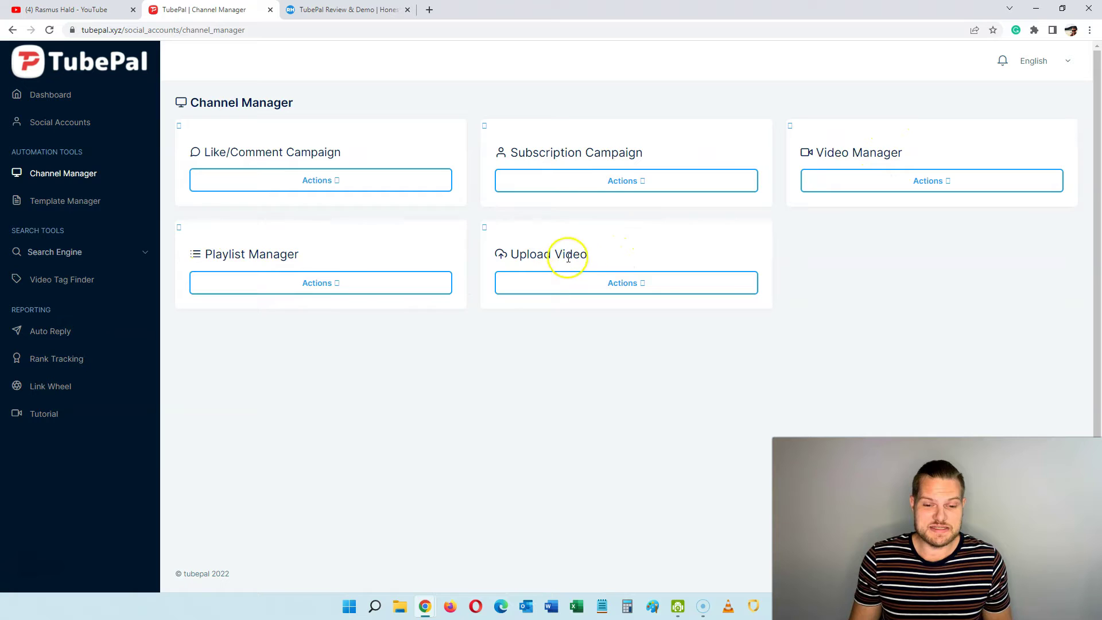
Step: Go to Template Manager and open the Auto Reply Template list
click(71, 204)
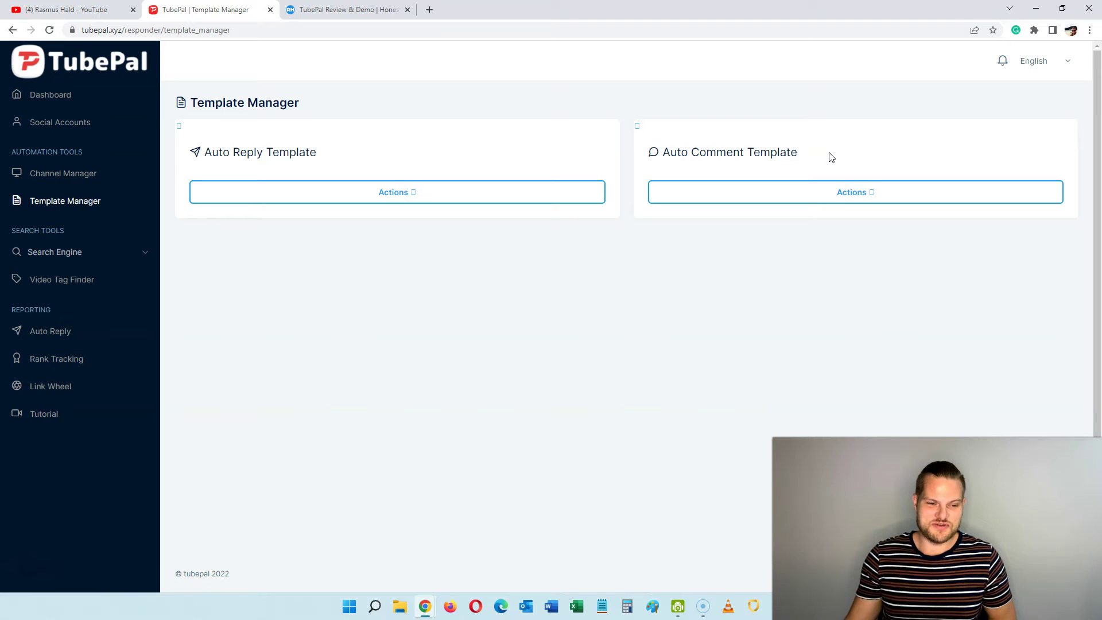
click(452, 193)
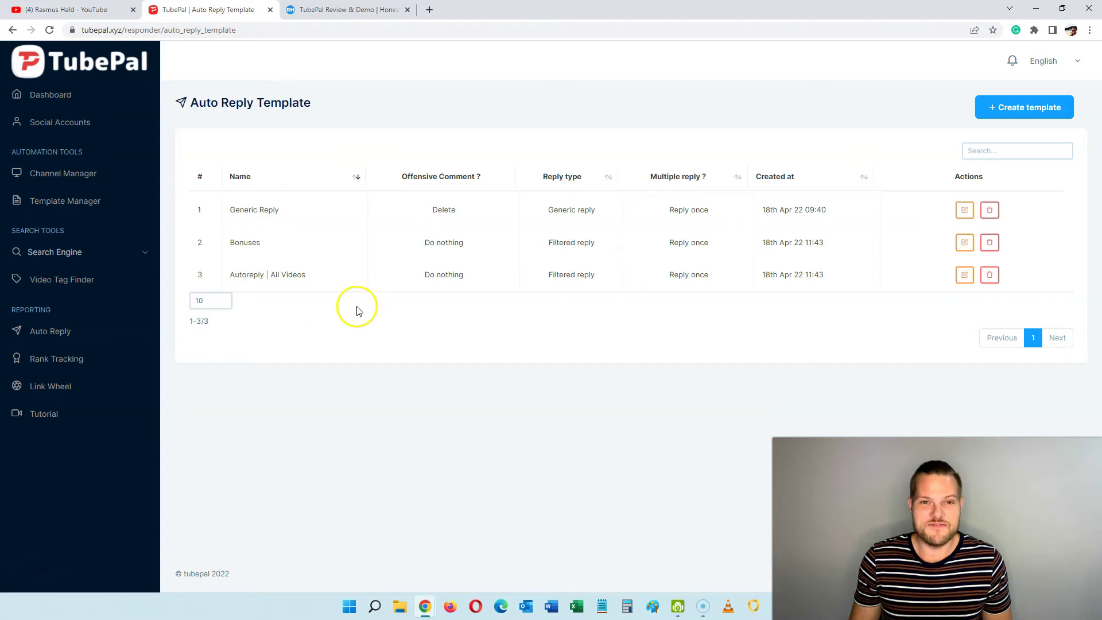
Step: Edit the Autoreply | All Videos template, enable deleting offensive comments, and add keyword 'fuck'
click(955, 277)
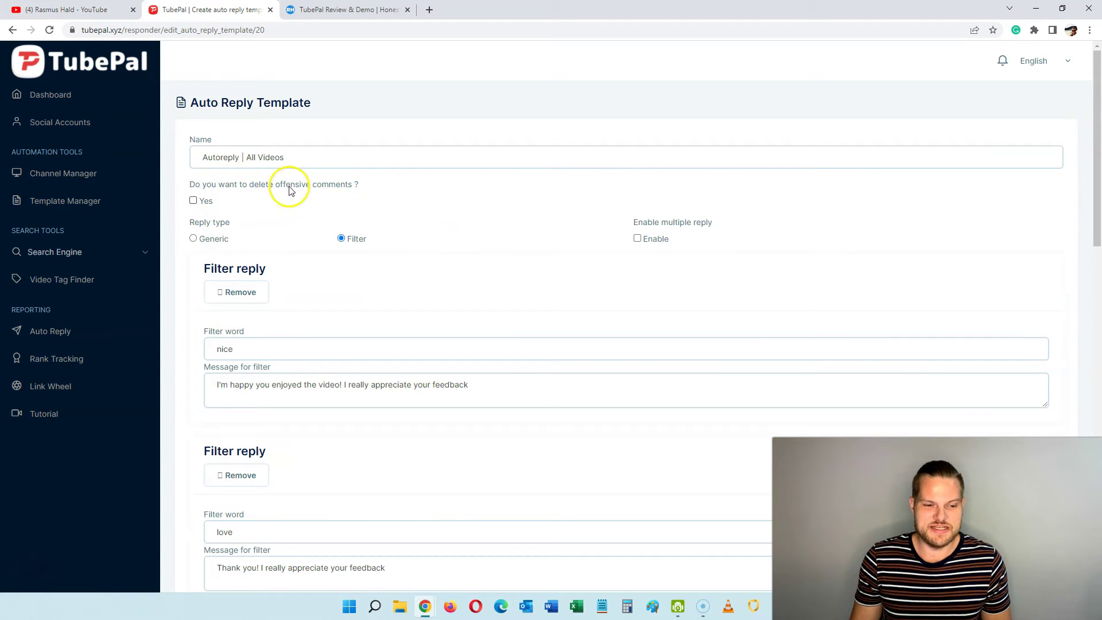
click(194, 201)
click(226, 241)
text(fuck)
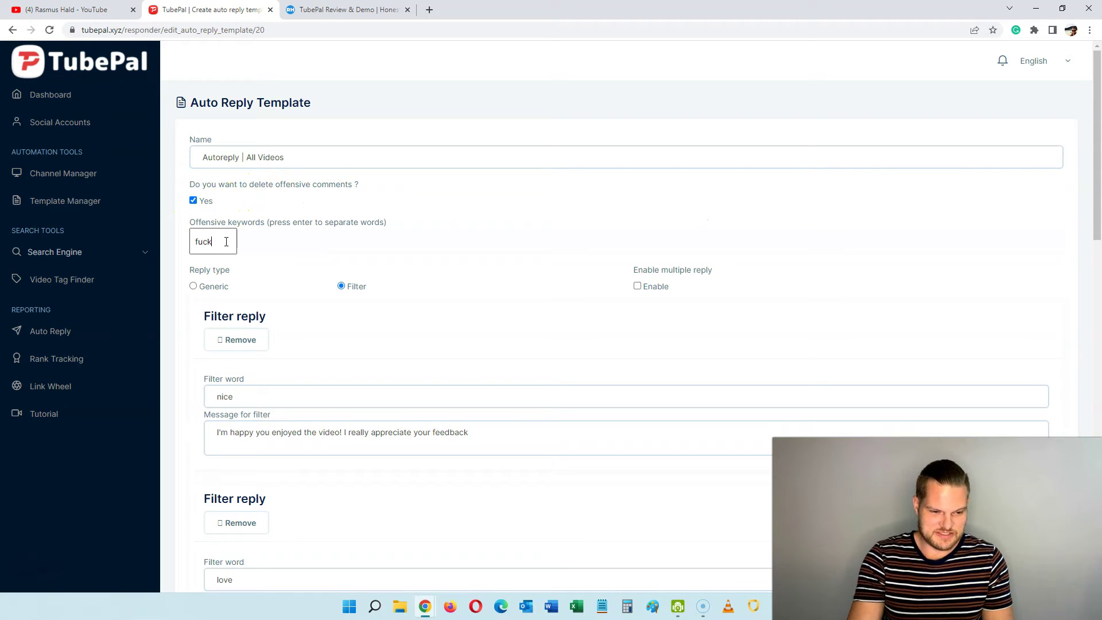
key(Return)
Step: Add 'ass', 'escort' and 'hate' as further offensive keywords
click(229, 240)
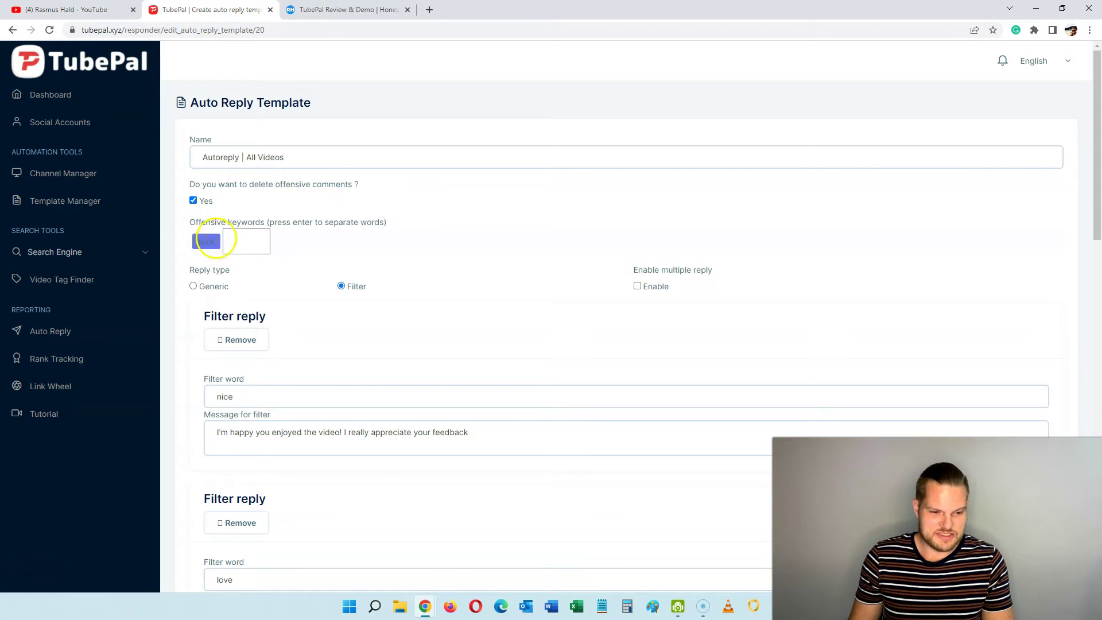
text(ass)
key(Return)
click(265, 241)
text(escort)
key(Return)
click(376, 247)
text(hate)
key(Return)
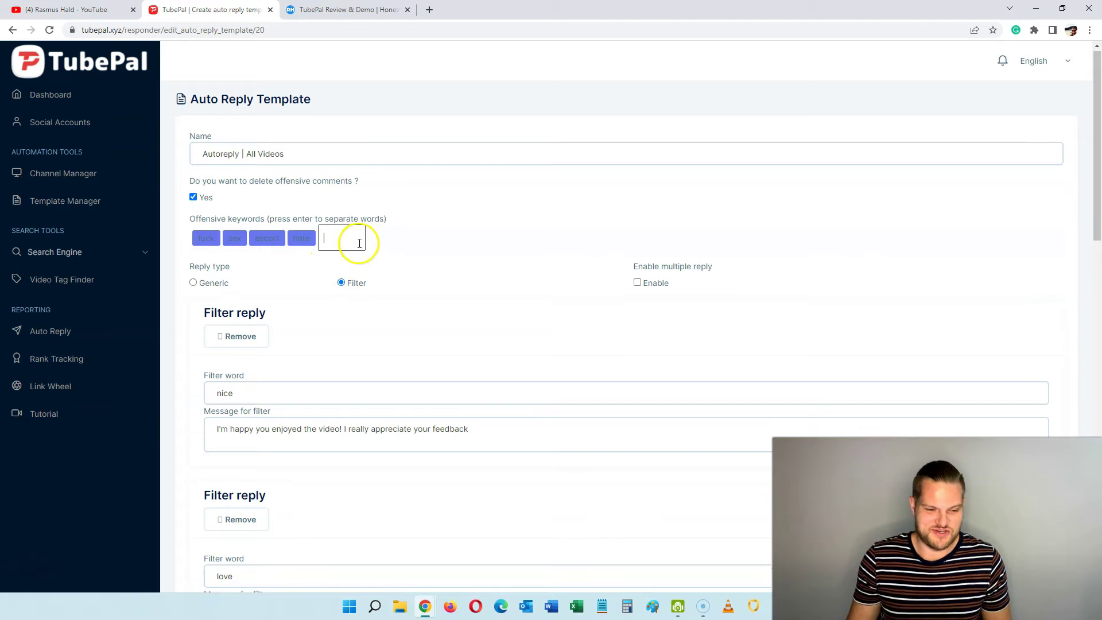
Step: Review the 'thank you' and 'thank you so much' filter replies and no-match message, then save the template
scroll(359, 244, down, 1)
scroll(359, 247, down, 2)
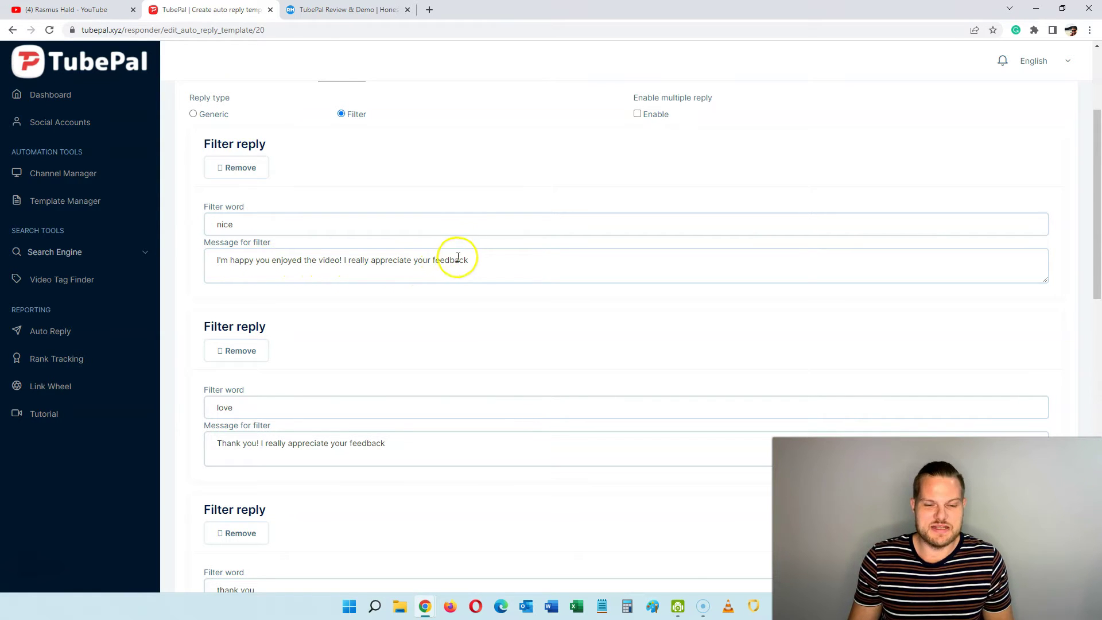
scroll(475, 274, down, 3)
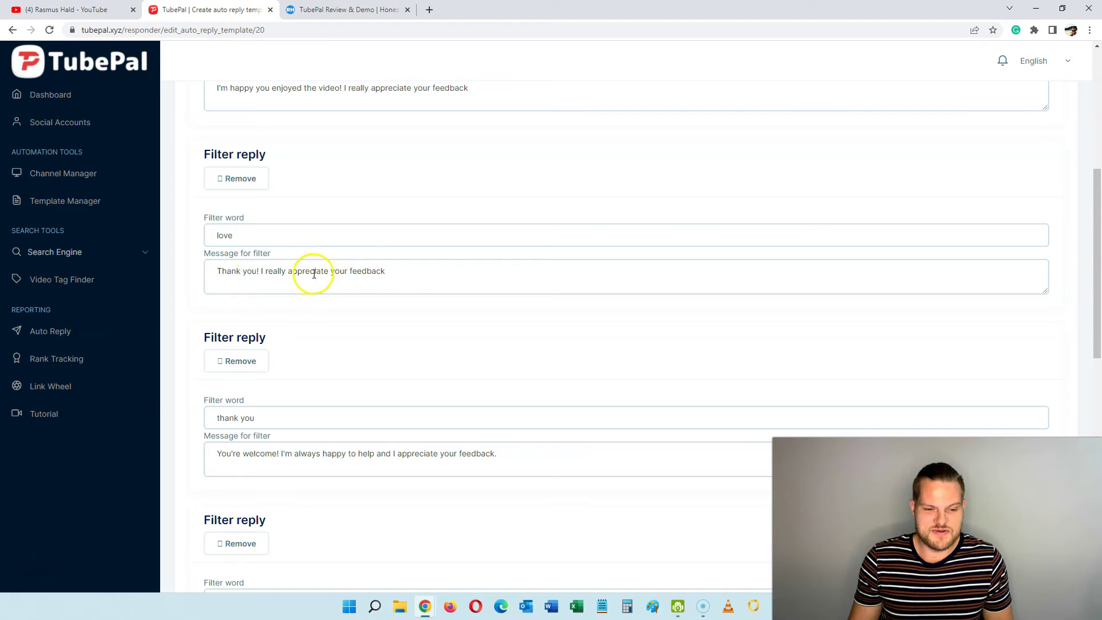
scroll(412, 272, down, 1)
scroll(412, 272, down, 4)
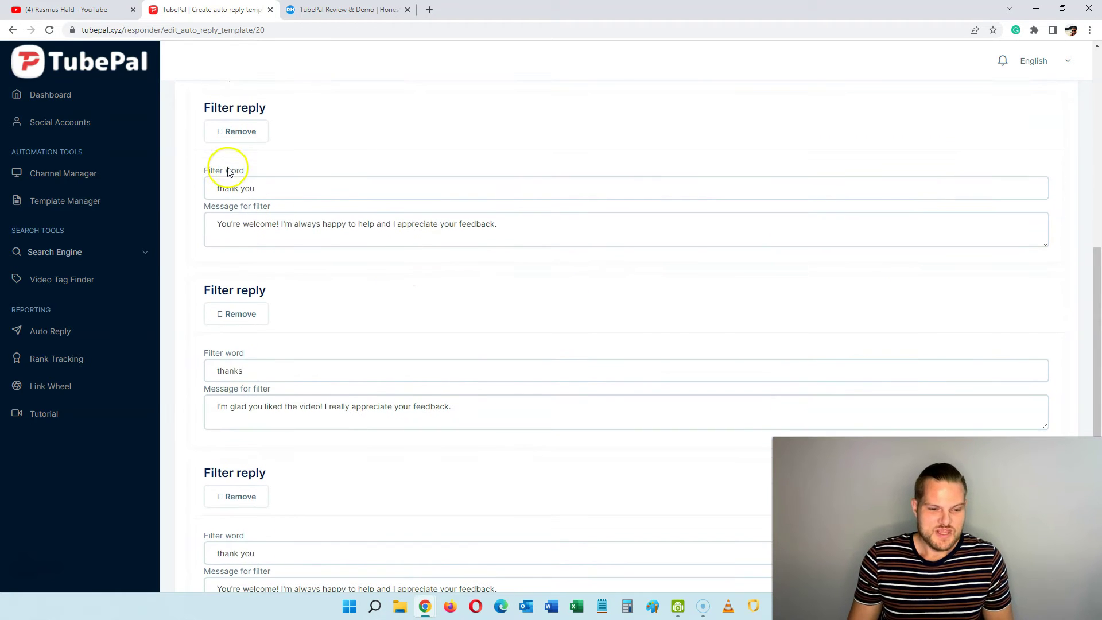
scroll(226, 184, up, 1)
scroll(259, 213, up, 2)
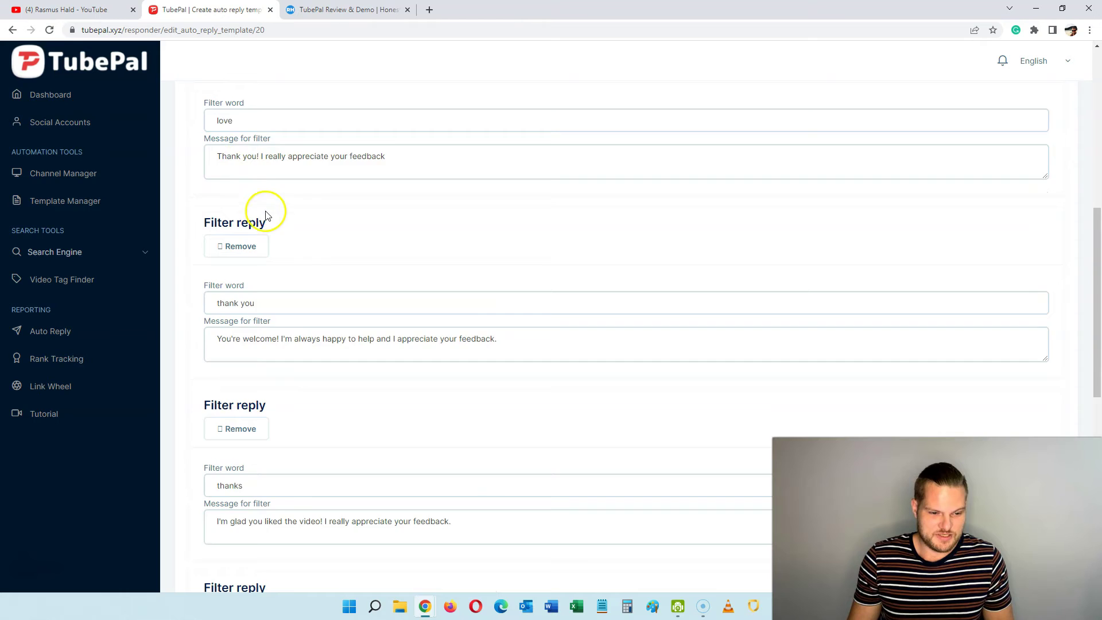
scroll(275, 253, down, 5)
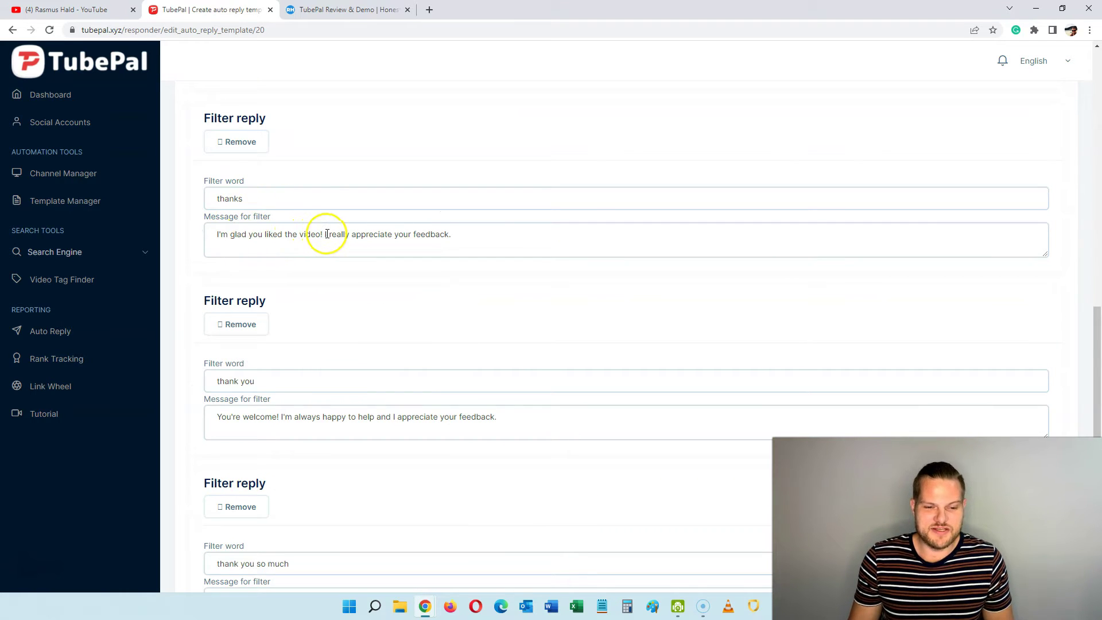
scroll(509, 251, down, 3)
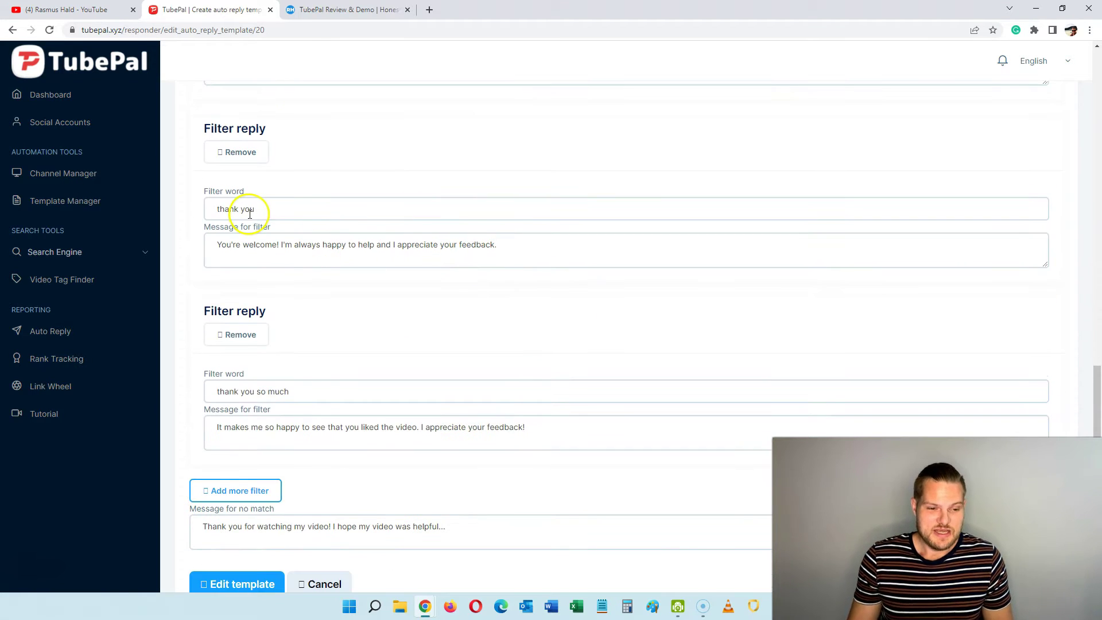
scroll(247, 260, down, 2)
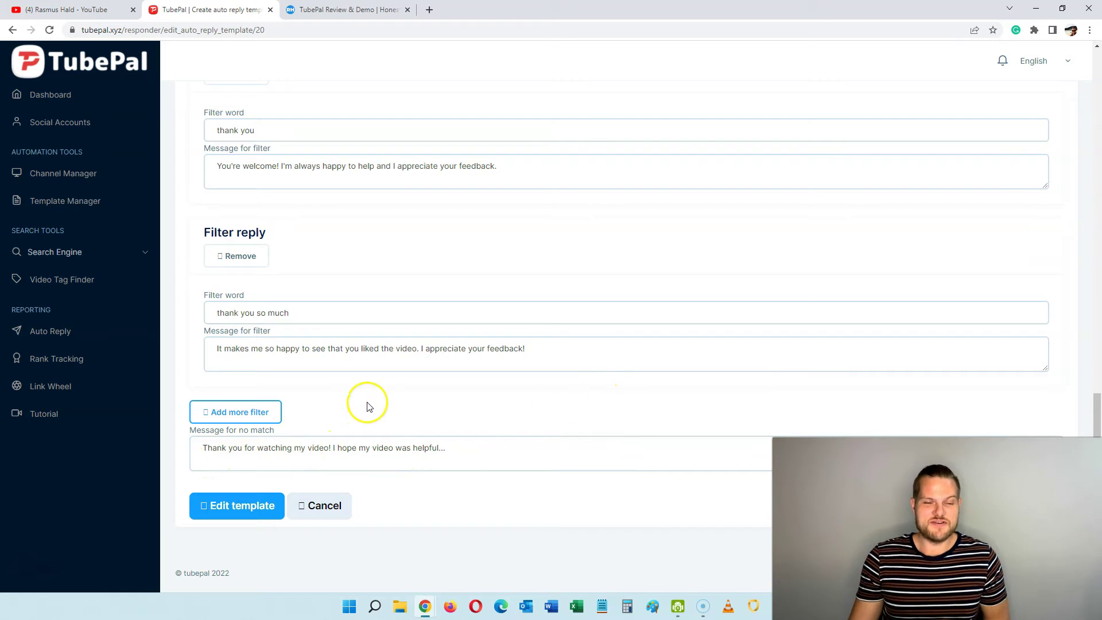
scroll(431, 270, up, 7)
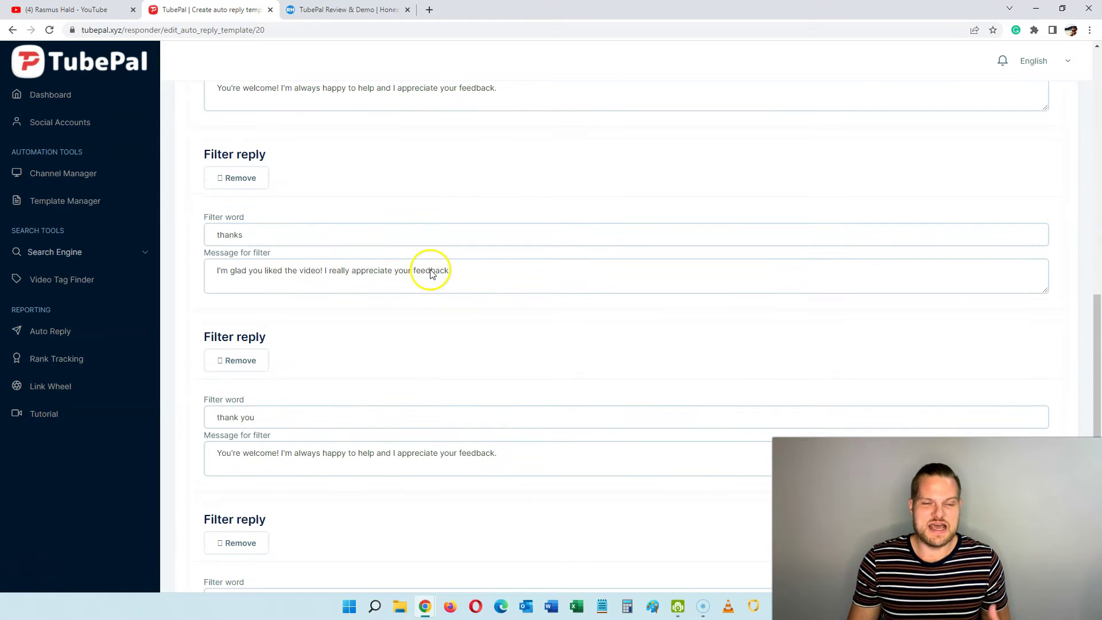
scroll(431, 270, up, 2)
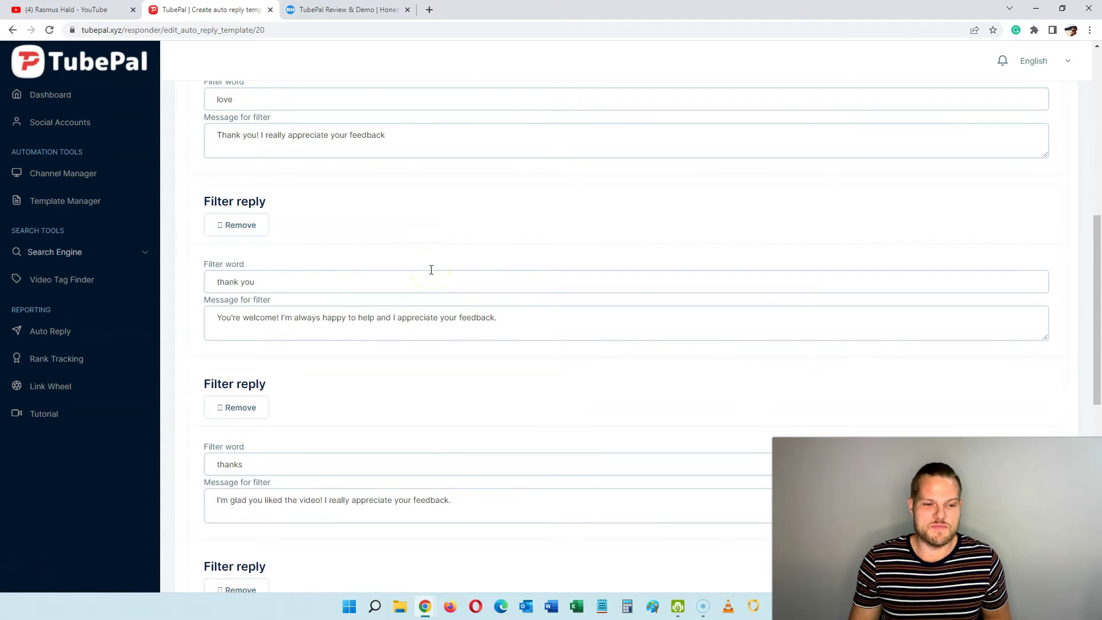
scroll(431, 269, up, 3)
scroll(249, 296, down, 4)
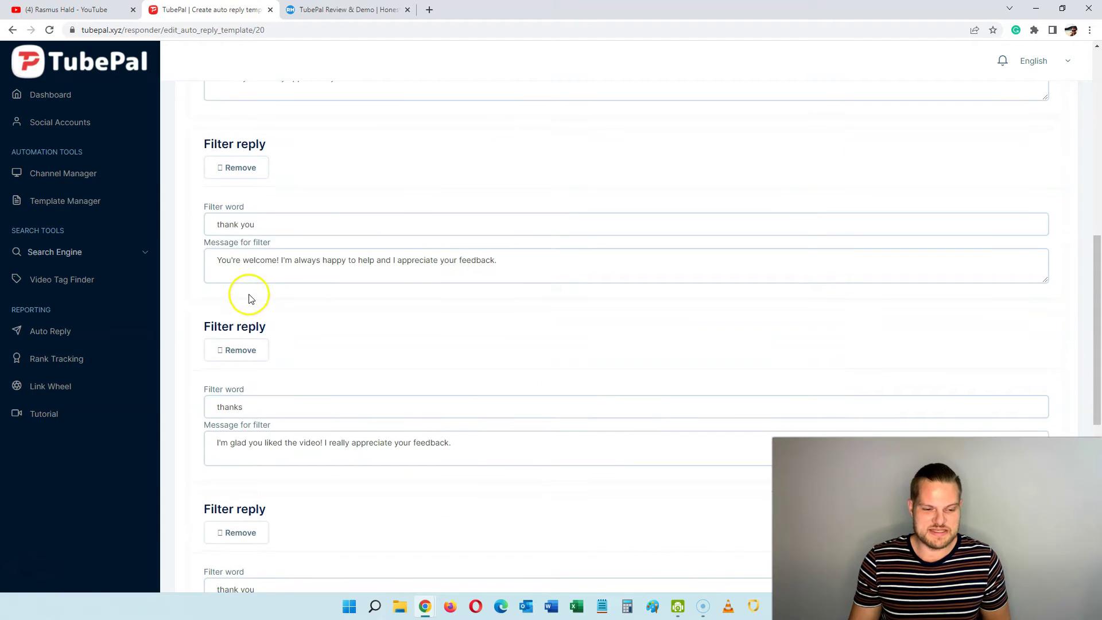
scroll(249, 296, down, 6)
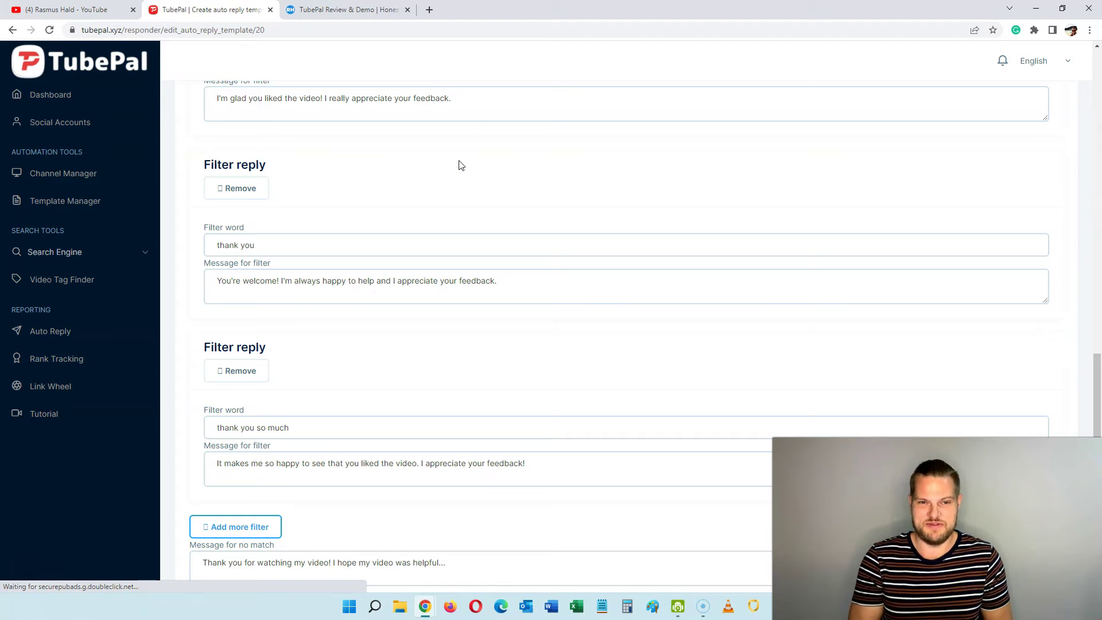
scroll(413, 259, down, 2)
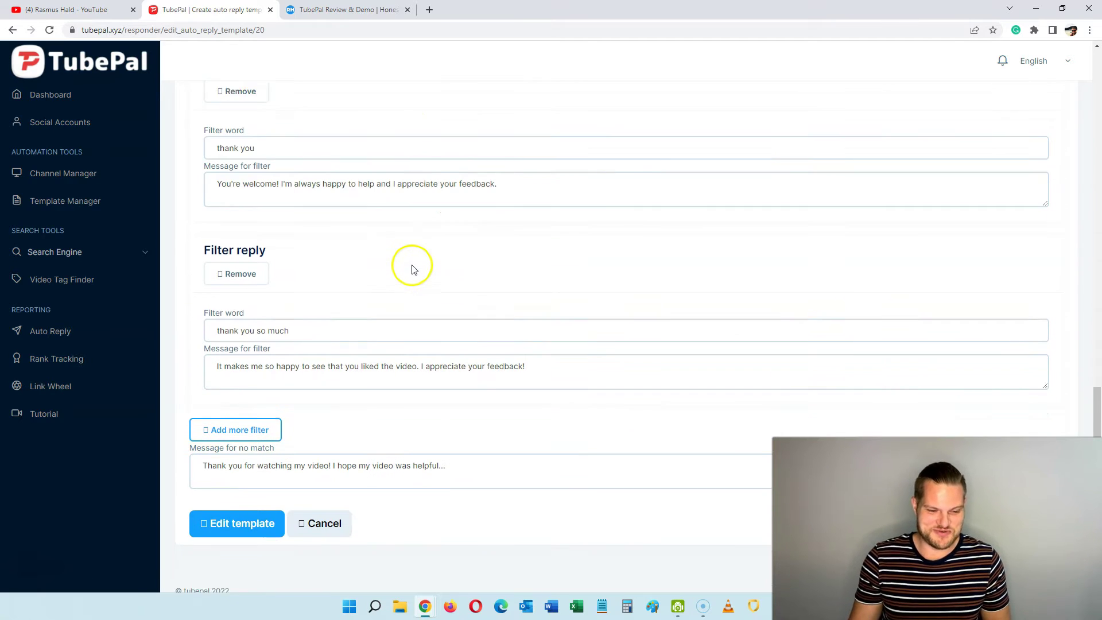
click(242, 505)
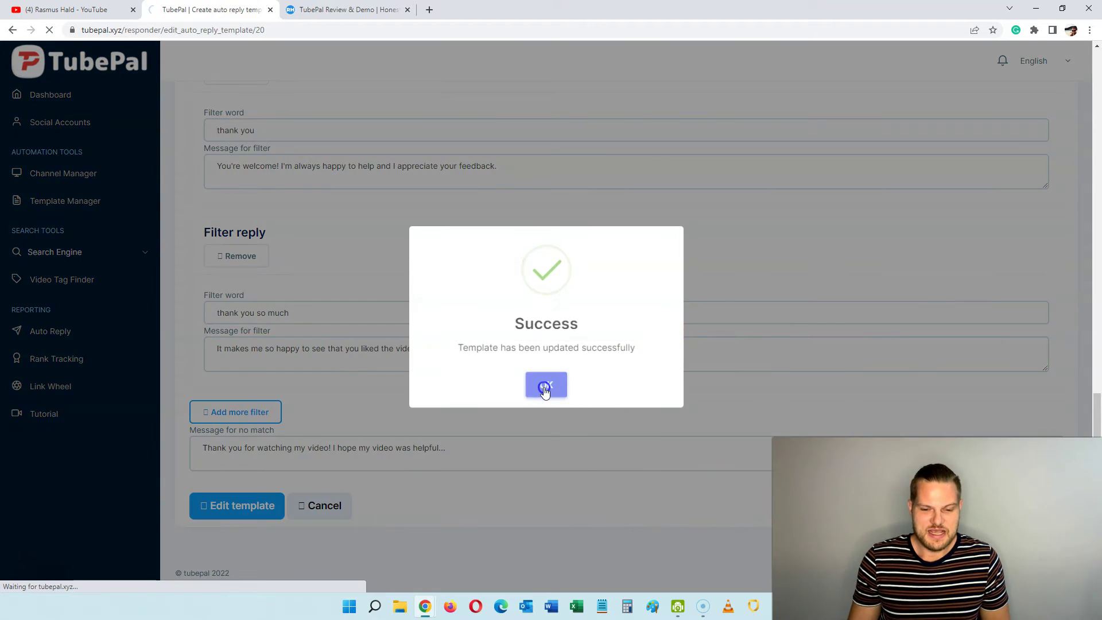
Step: Dismiss the template-updated message and open Video Manager from Channel Manager
click(543, 386)
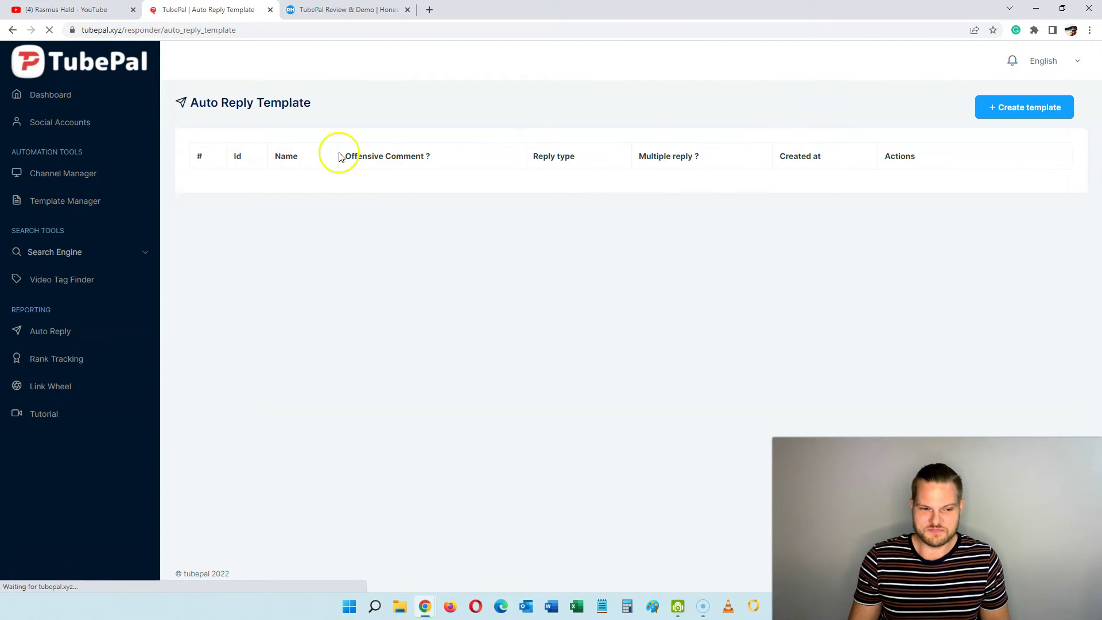
click(71, 171)
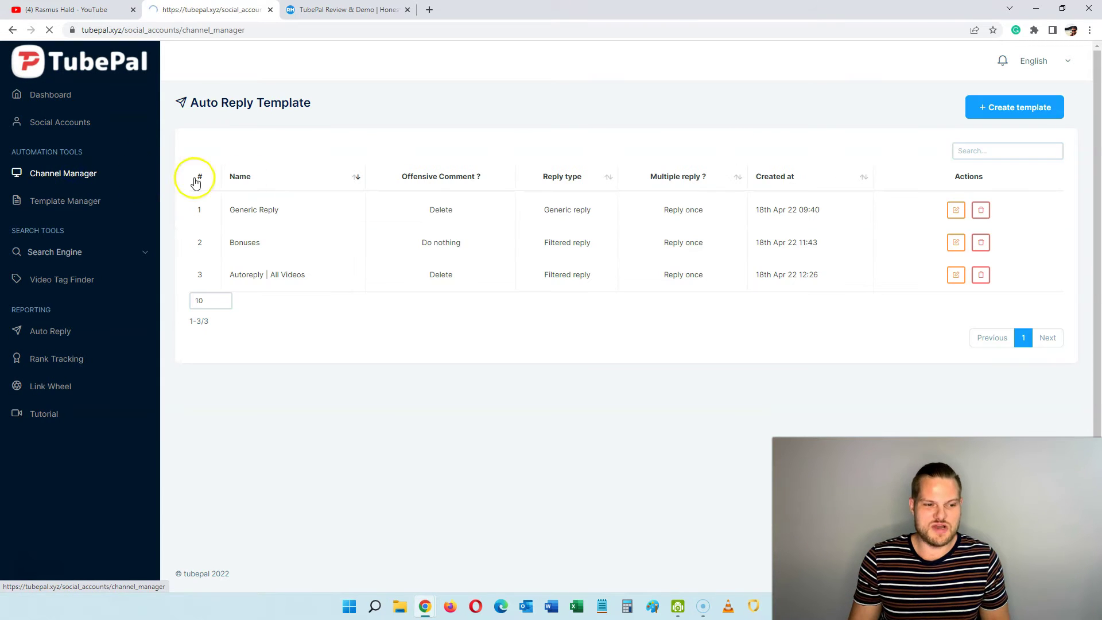
click(913, 180)
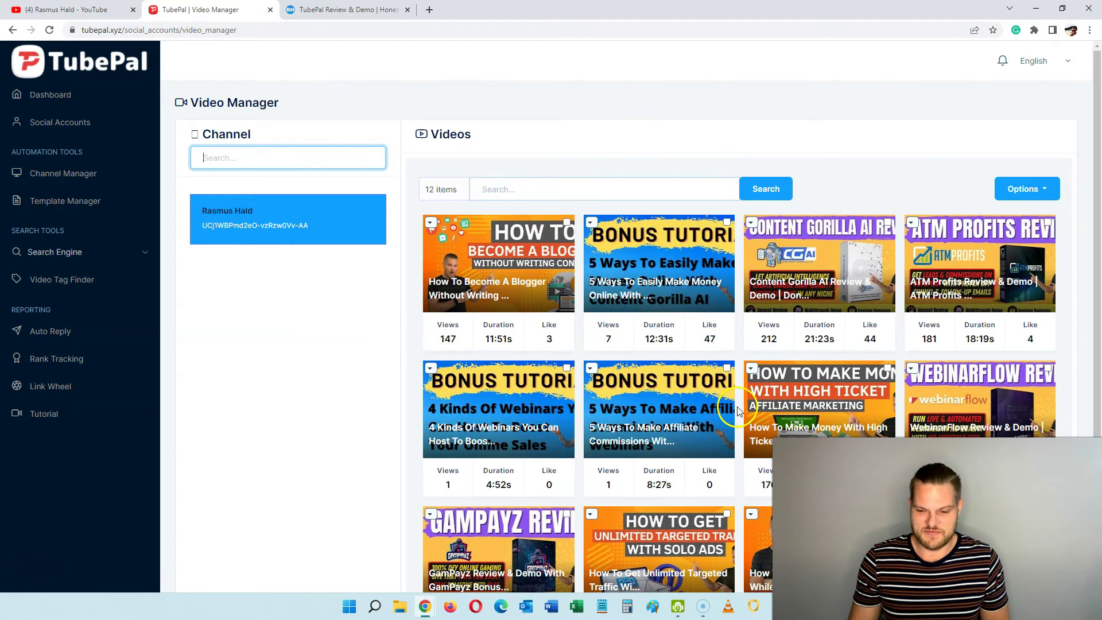
Step: Start setting up an auto reply for the WebinarFlow video
scroll(738, 411, down, 1)
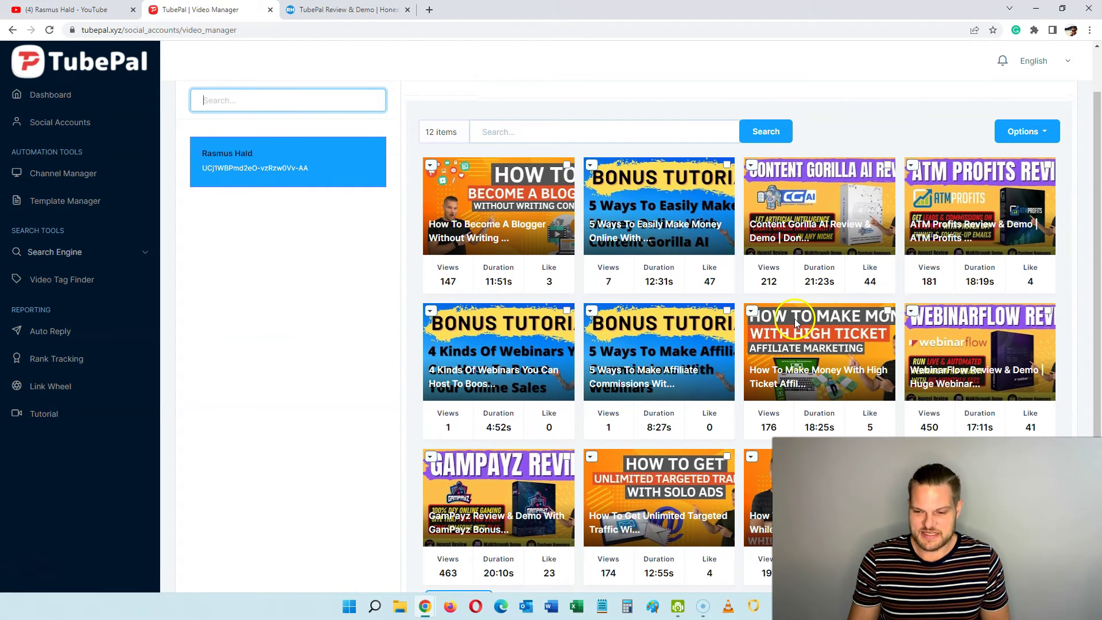
click(913, 312)
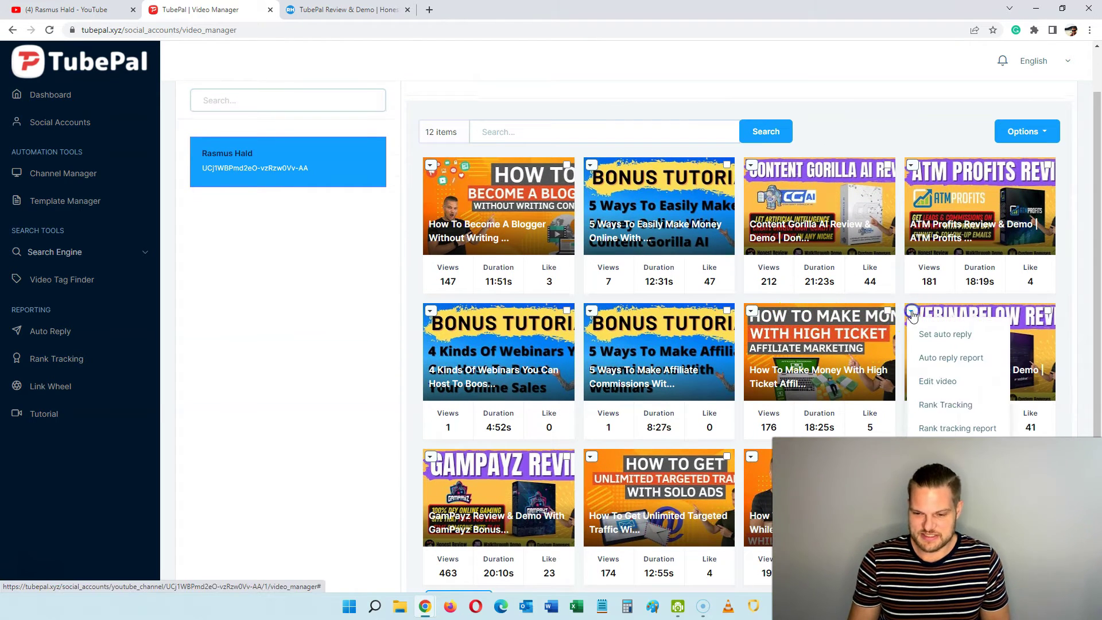
click(939, 334)
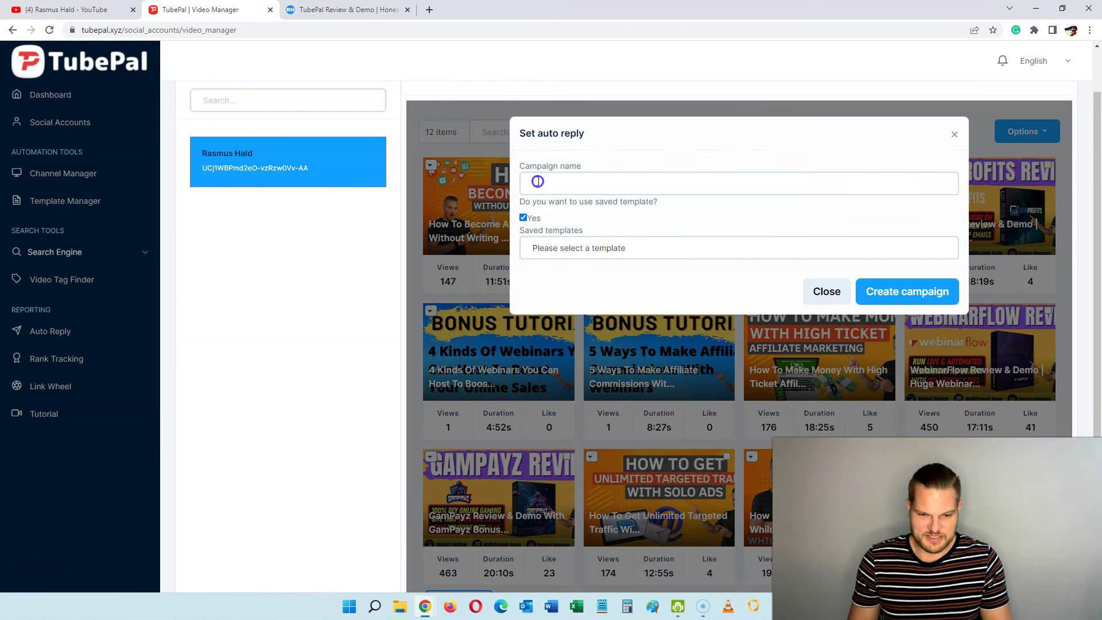
Step: Create campaign 'Auto-Reply WebinarFlow' using the Autoreply | All Videos template
click(538, 182)
text(Auto-Reply WebinarFlow)
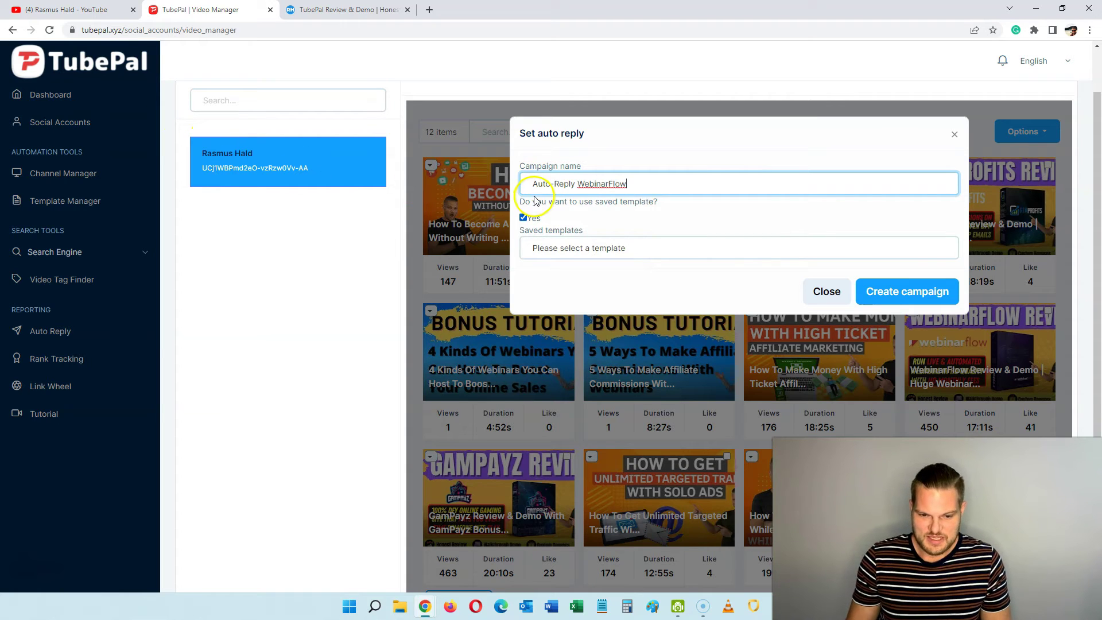
click(566, 248)
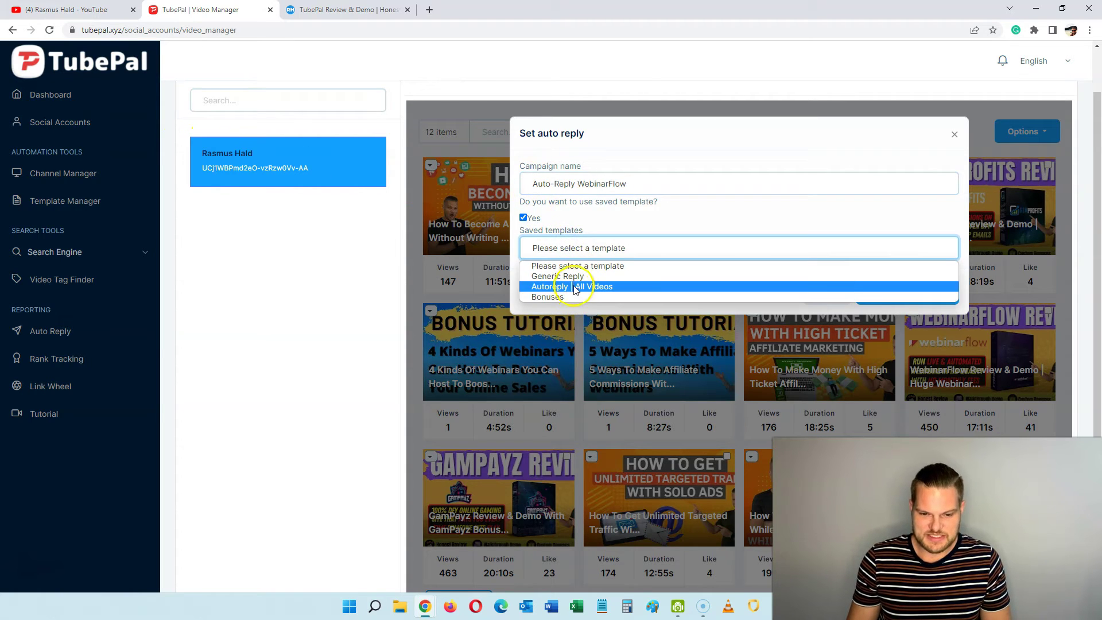
click(575, 286)
click(910, 293)
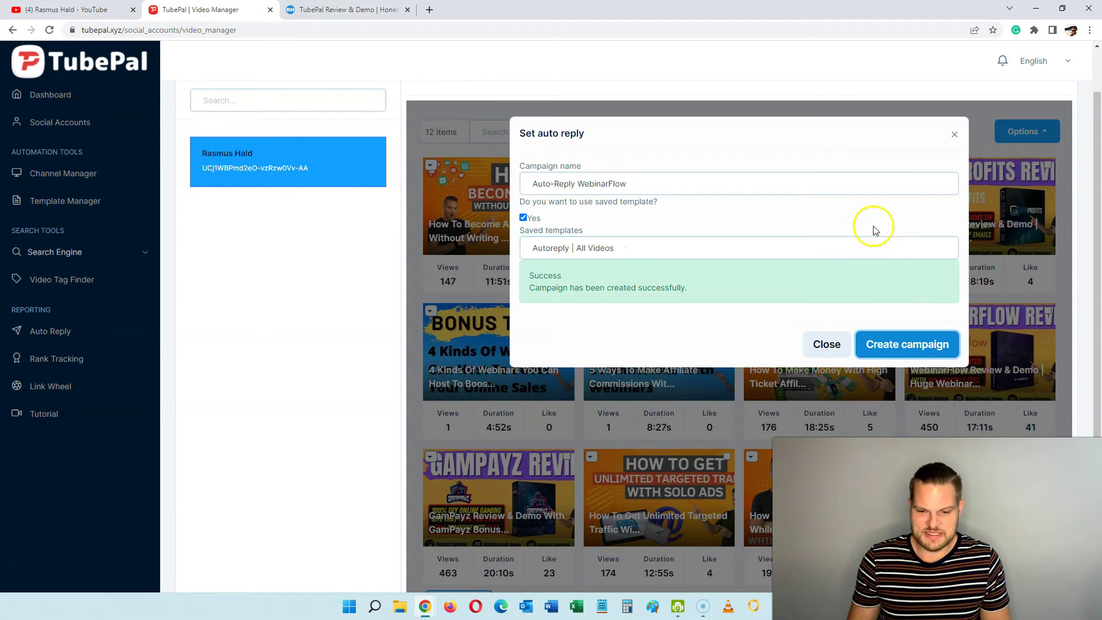